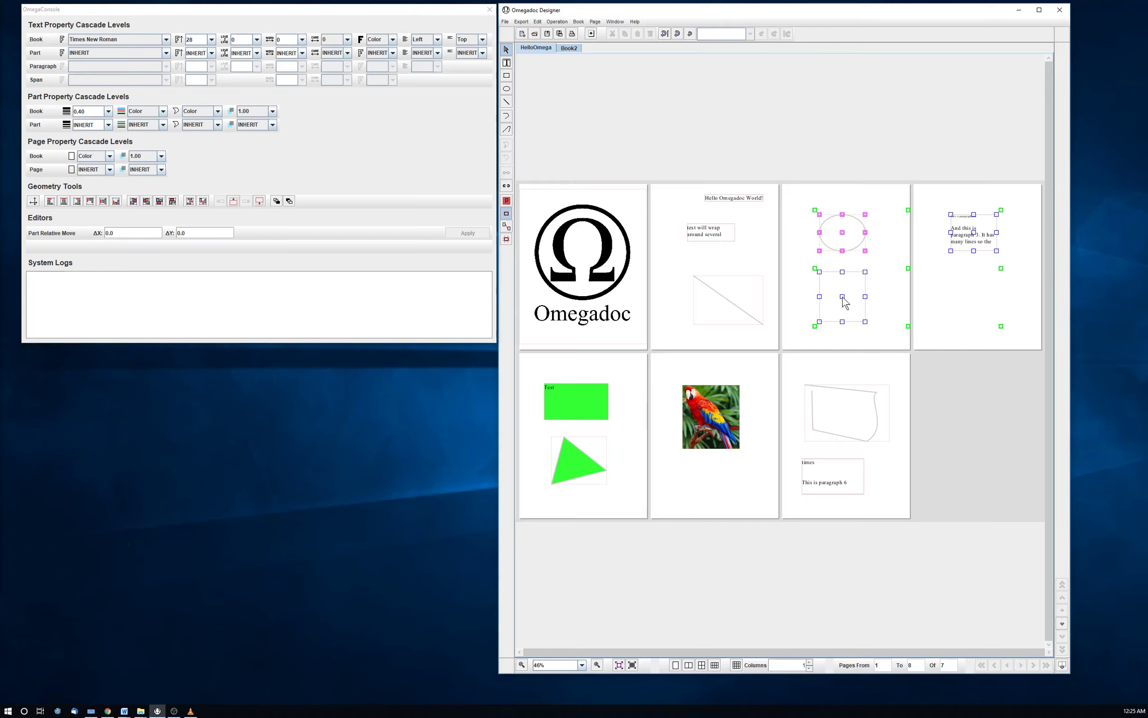
# Step: Move the empty square on the third page down and left, shift the text part on the fourth page right, and clear the selection
pyautogui.moveTo(842, 298); pyautogui.dragTo(819, 308)
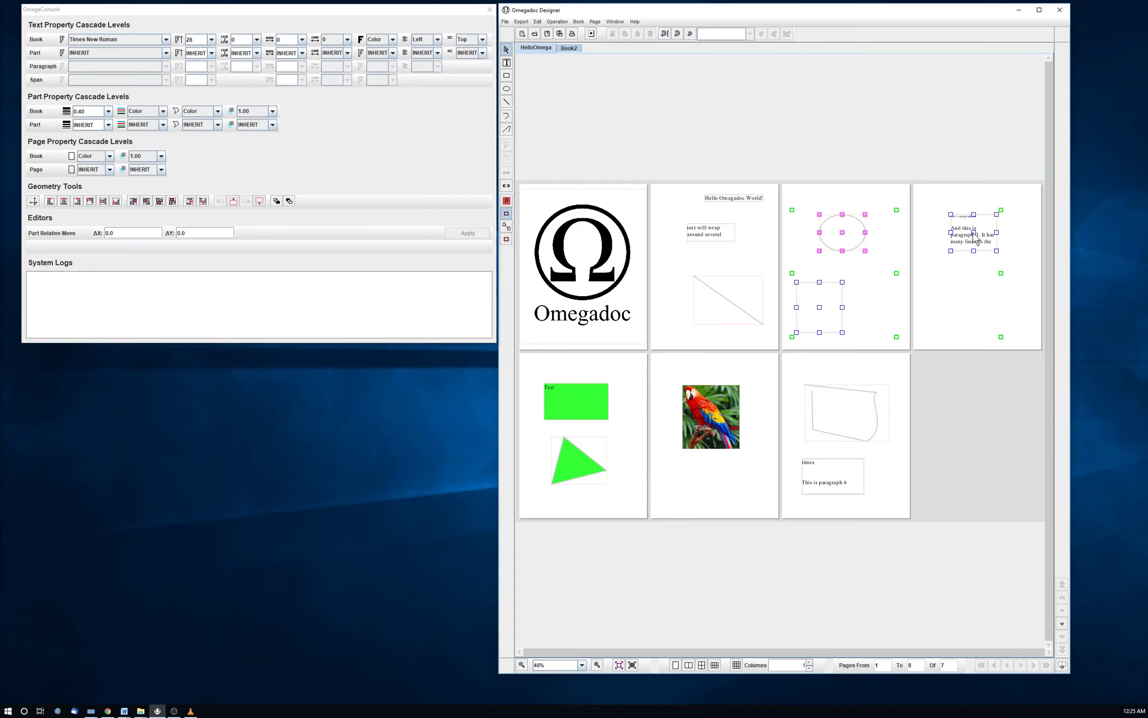
pyautogui.moveTo(975, 239); pyautogui.dragTo(1005, 237)
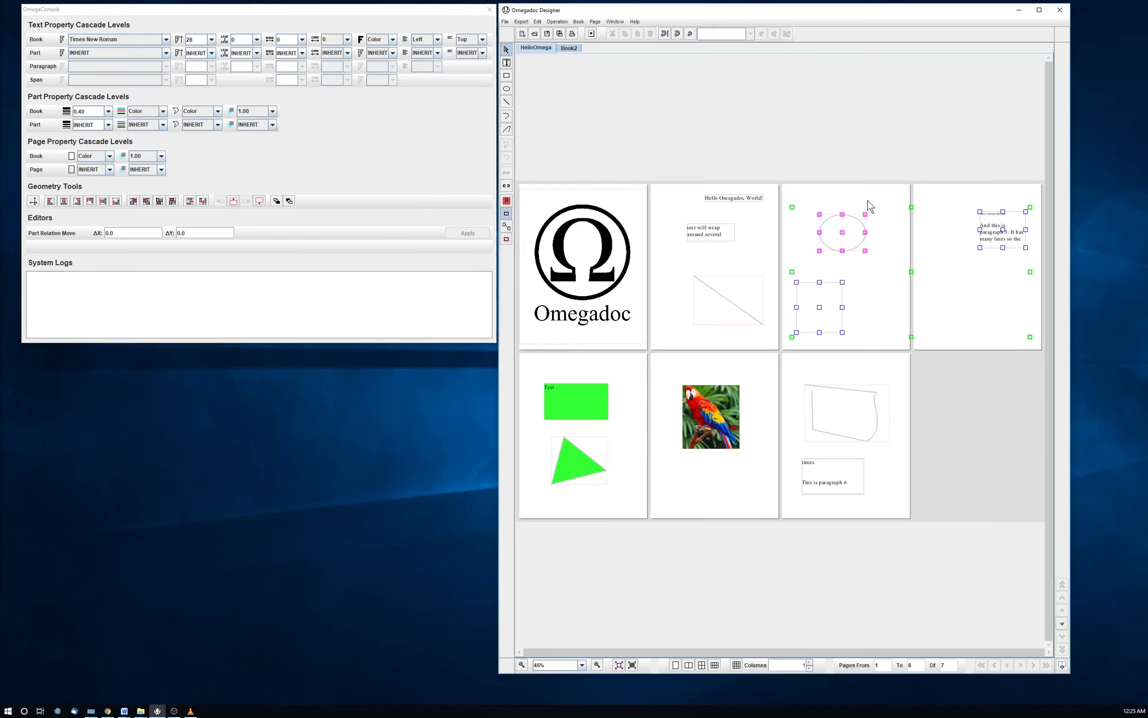
pyautogui.click(543, 82)
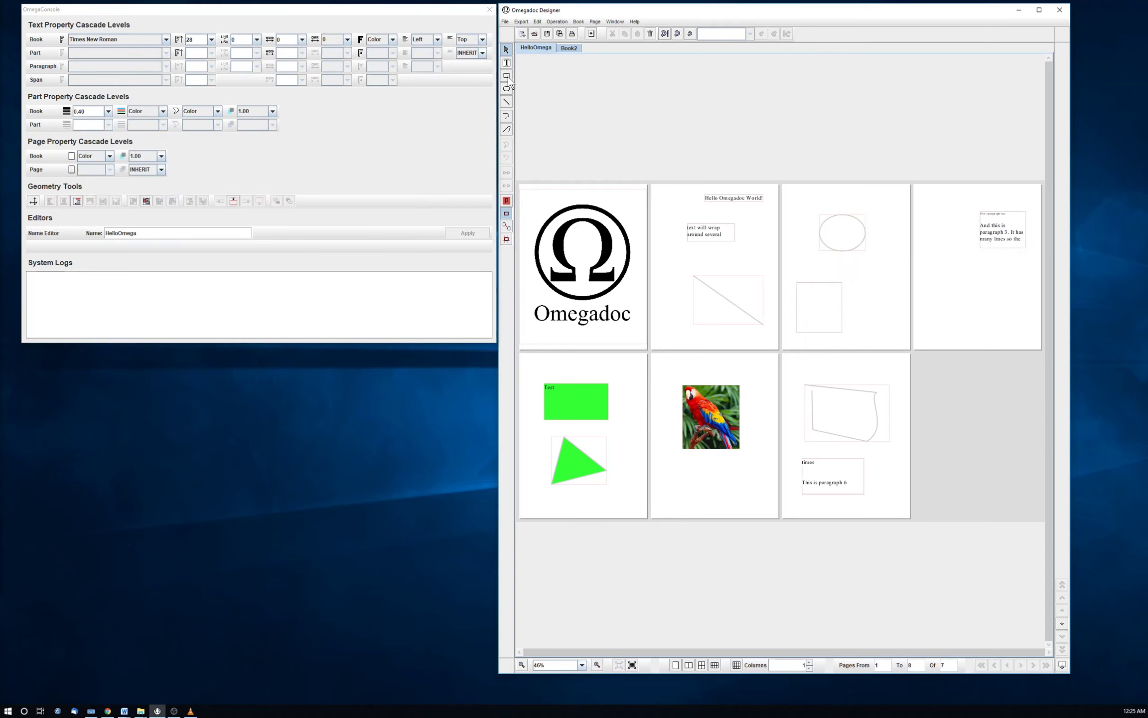
# Step: Draw a tall rectangle beside the fourth page's text part and a wide rectangle beneath it, and return to part selection
pyautogui.press('r')
pyautogui.moveTo(925, 209); pyautogui.dragTo(1017, 334)
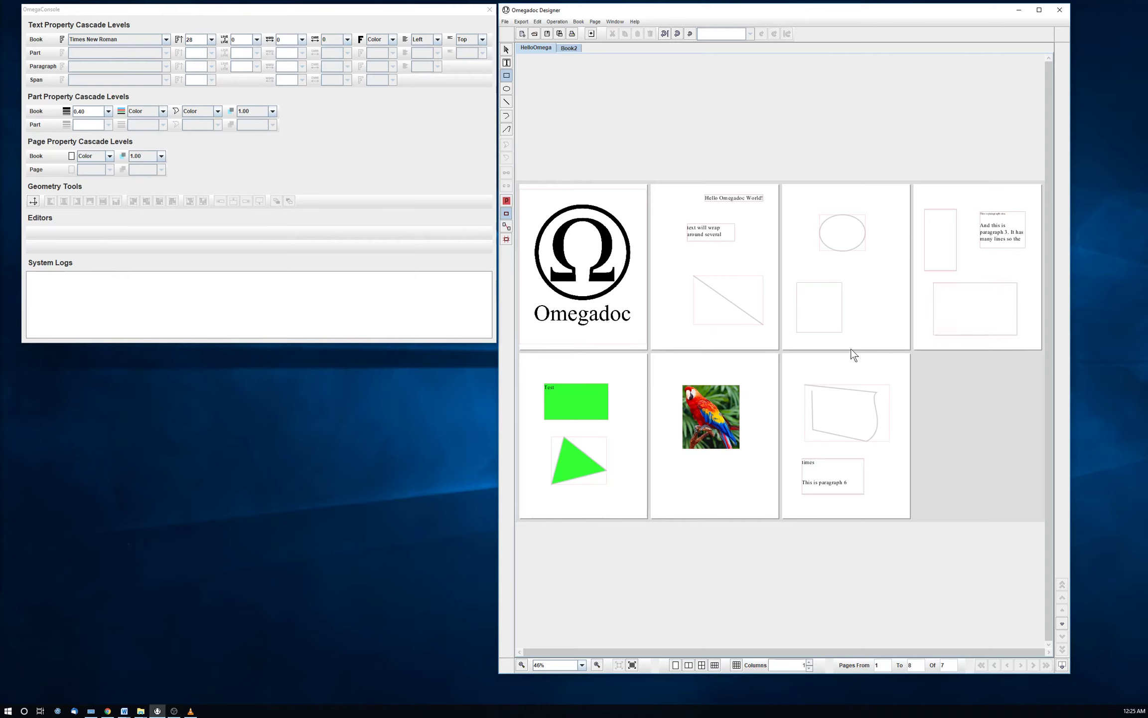
pyautogui.click(506, 215)
pyautogui.click(504, 47)
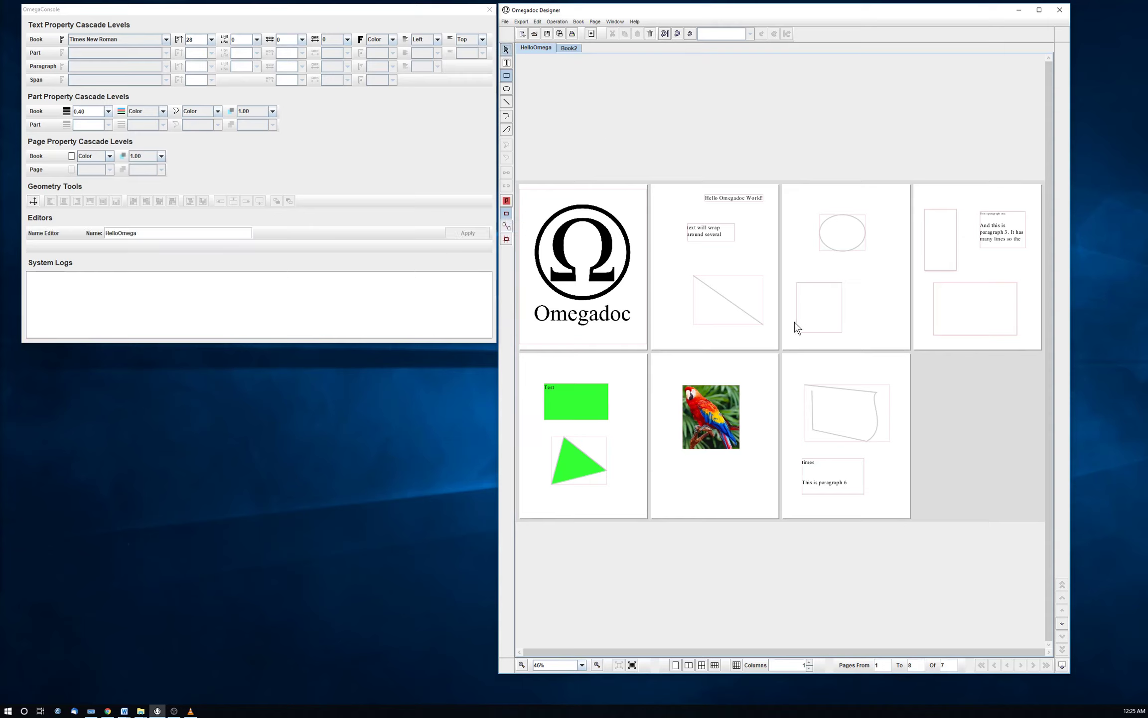
# Step: Select all parts on the third and fourth pages, stack them against the left edge of the text part, and undo the stacking
pyautogui.moveTo(790, 330); pyautogui.dragTo(939, 248)
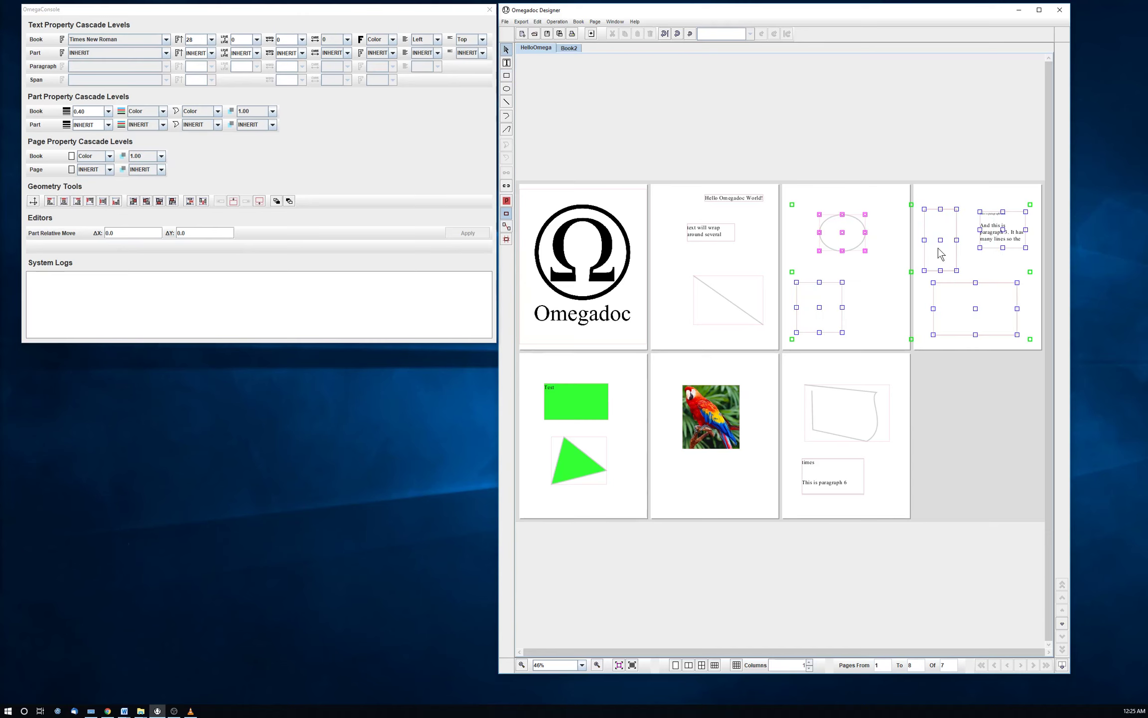
pyautogui.click(1001, 243)
pyautogui.click(136, 200)
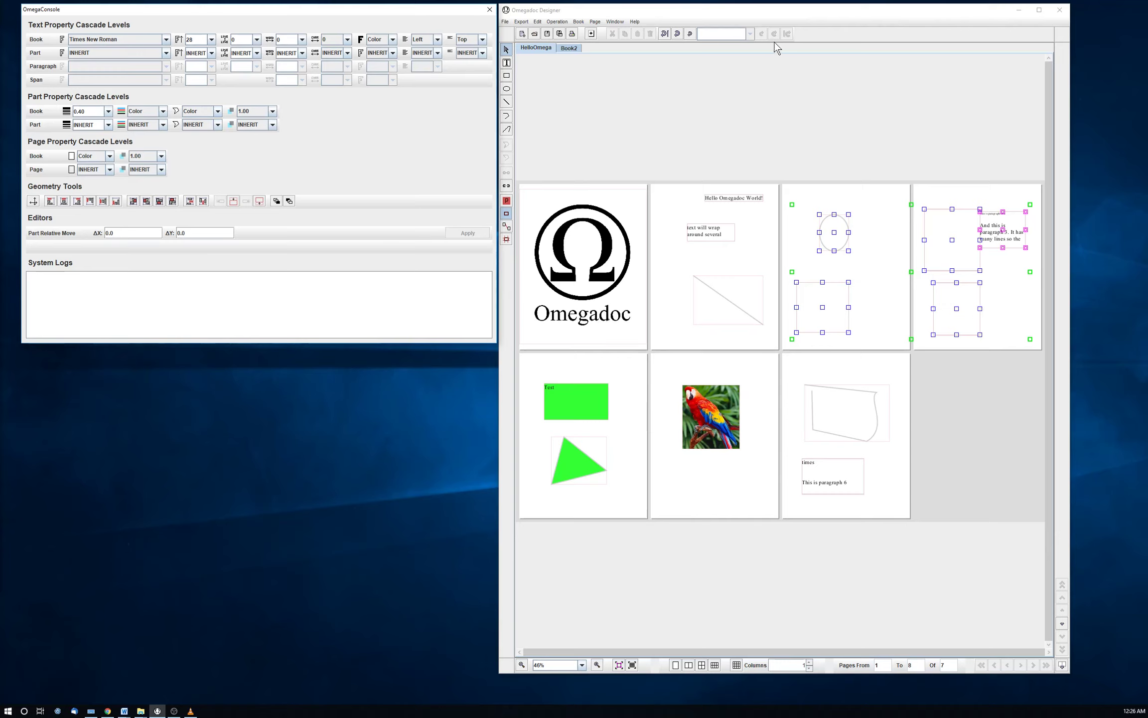
pyautogui.click(679, 34)
pyautogui.click(679, 33)
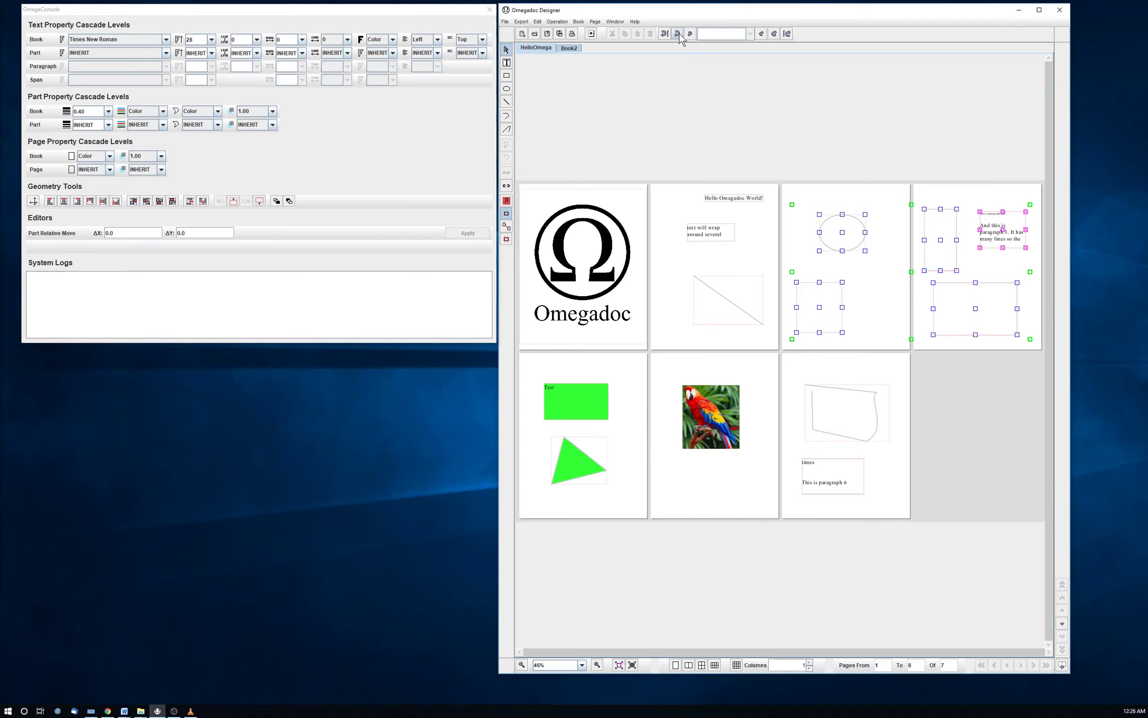
# Step: Make the tall rectangle on the fourth page the reference part and stack the other selected parts against its right edge
pyautogui.click(935, 227)
pyautogui.click(935, 229)
pyautogui.click(147, 201)
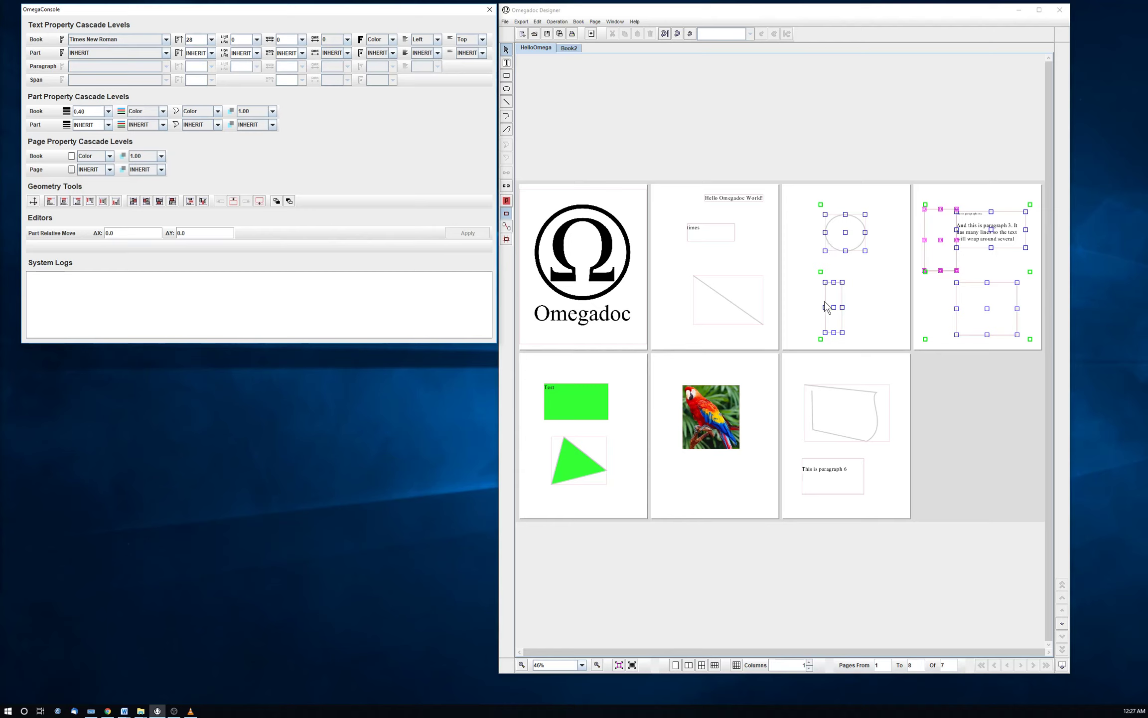
# Step: Show the guide lines extending from the part edges across the pages and hide them again
pyautogui.click(506, 240)
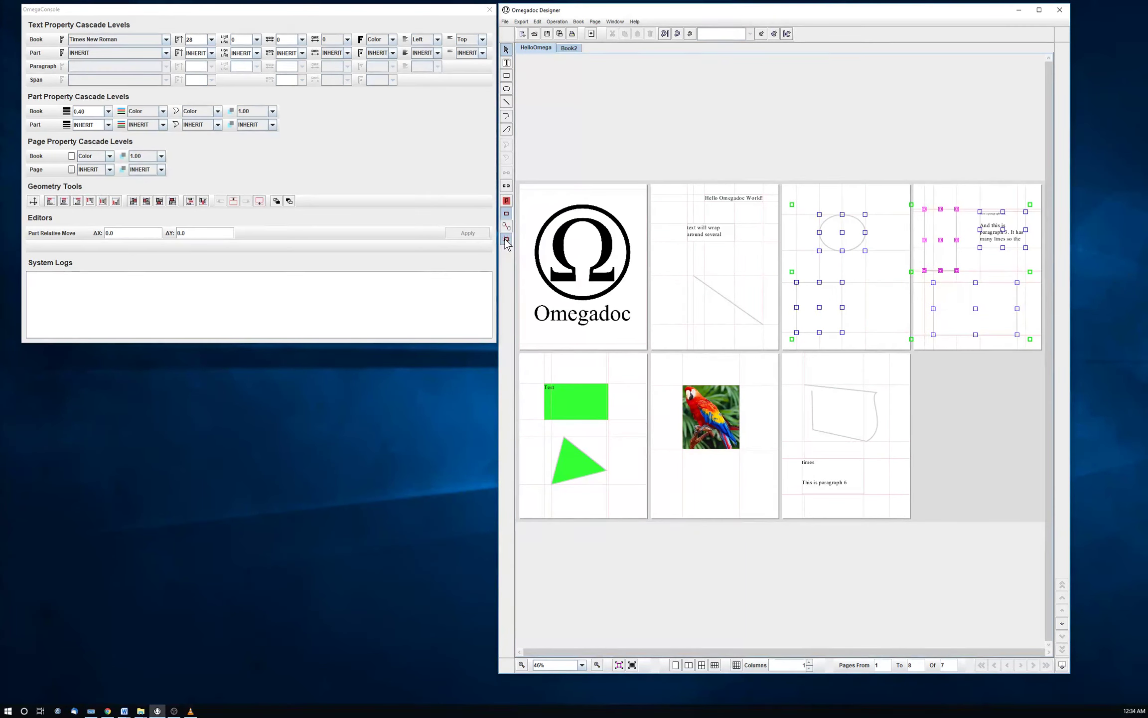
pyautogui.click(507, 240)
# Step: Stack the selected parts against the bottom edge of the tall rectangle and undo the stacking
pyautogui.click(173, 201)
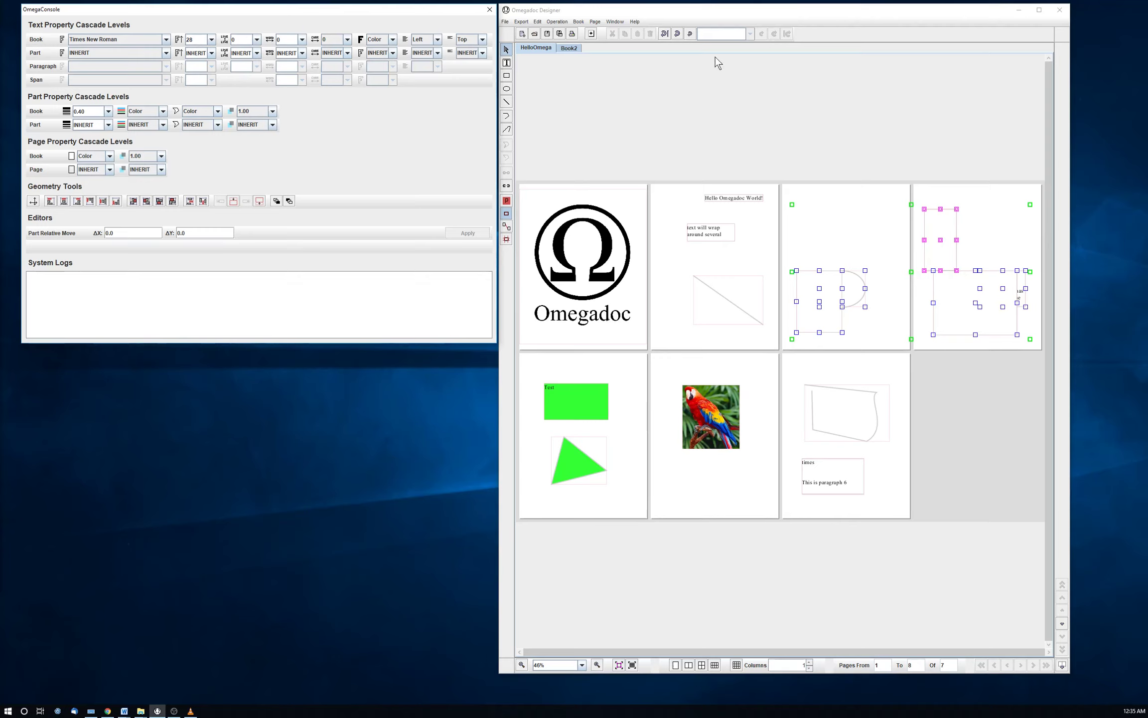
pyautogui.click(679, 34)
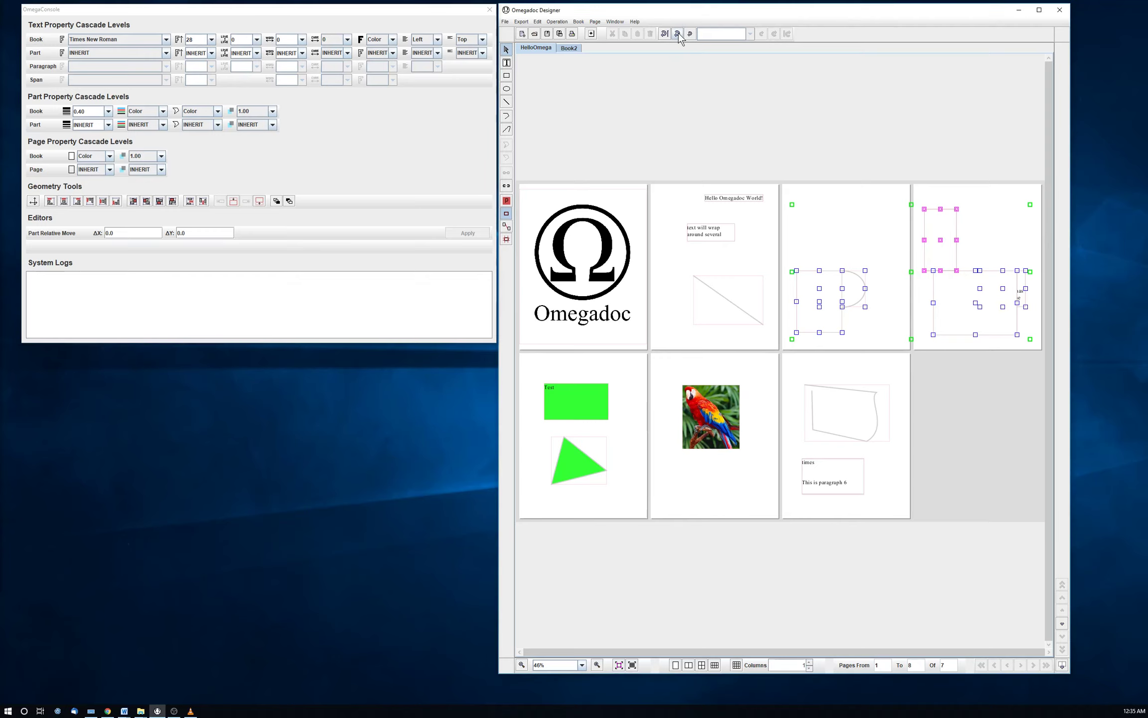
pyautogui.click(679, 34)
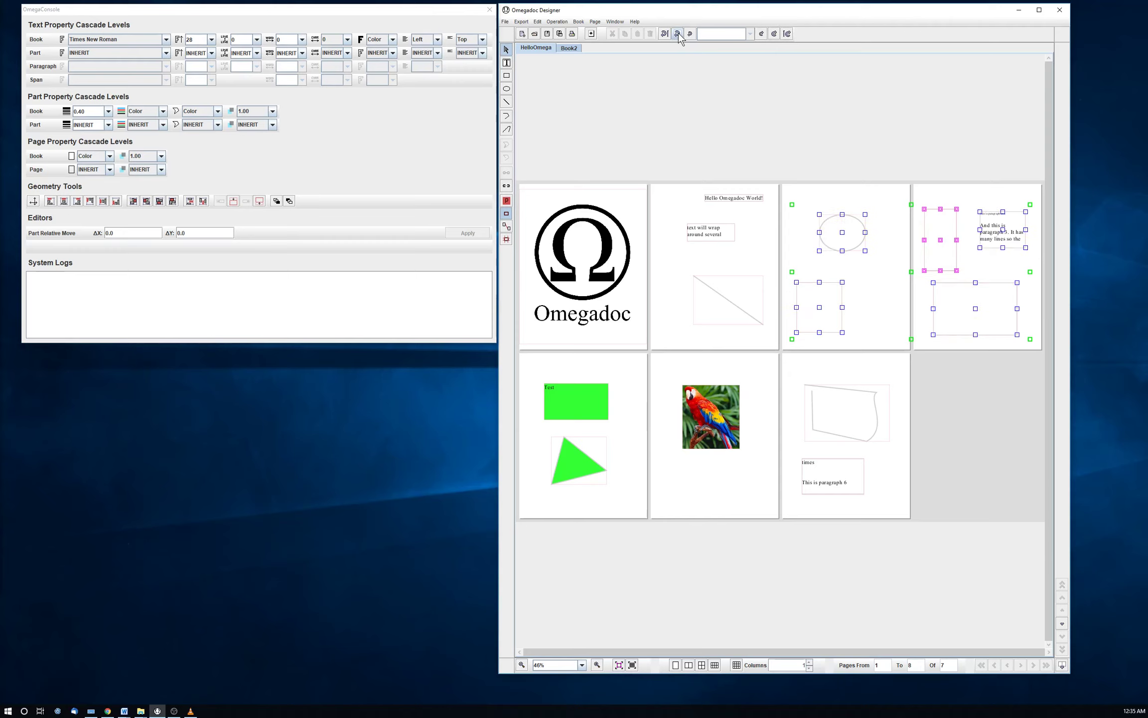
pyautogui.click(678, 34)
# Step: Make the square on the third page the reference part, apply Stack Top to the selected parts, and undo it
pyautogui.press('Tab')
pyautogui.press('Tab')
pyautogui.click(159, 203)
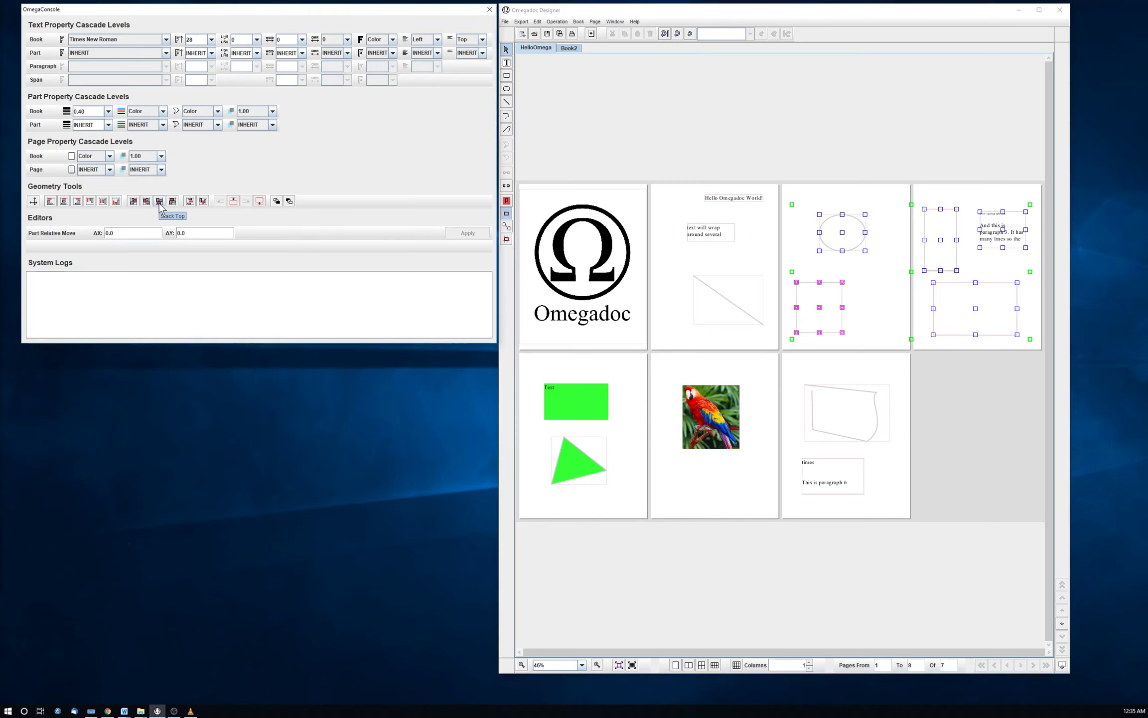
pyautogui.click(159, 202)
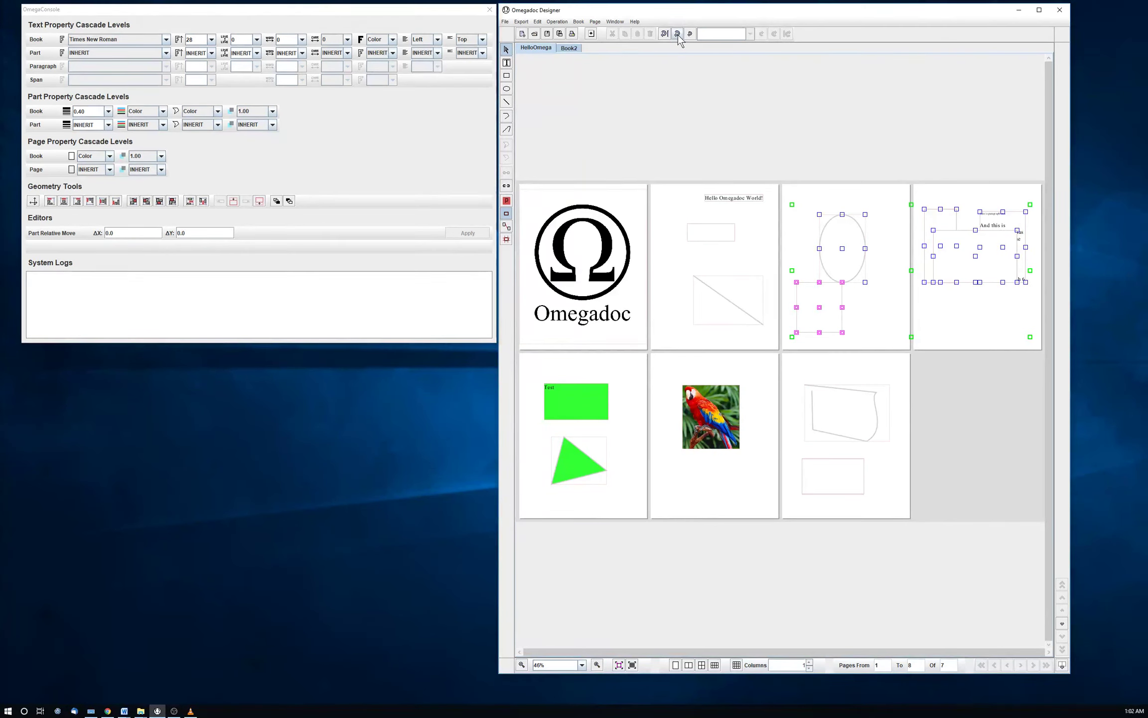
pyautogui.click(677, 33)
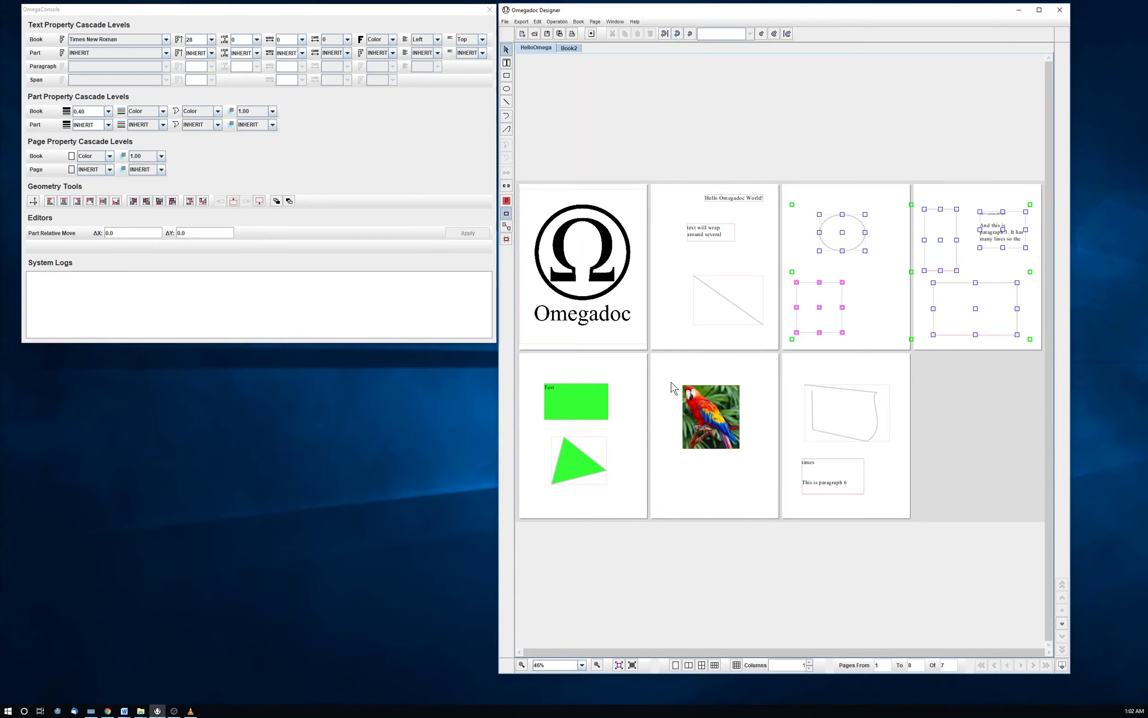
# Step: Move the parrot image from the sixth page onto the fifth page so it overlaps the green rectangle and triangle
pyautogui.moveTo(669, 382); pyautogui.dragTo(721, 440)
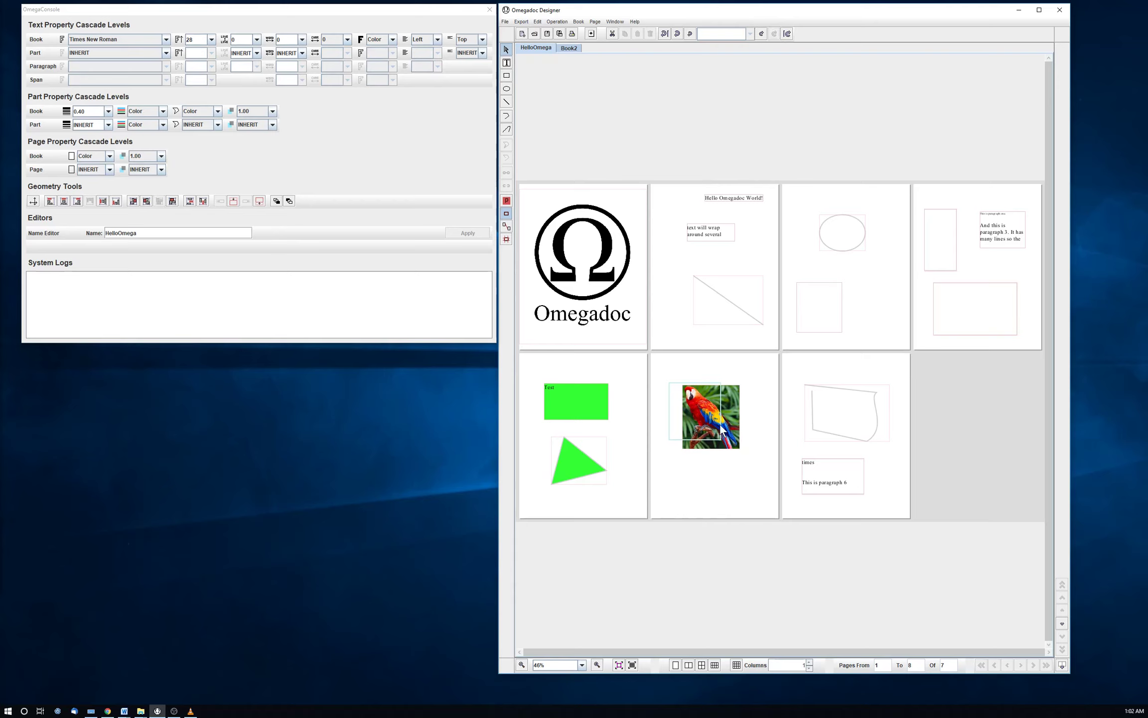
pyautogui.click(712, 425)
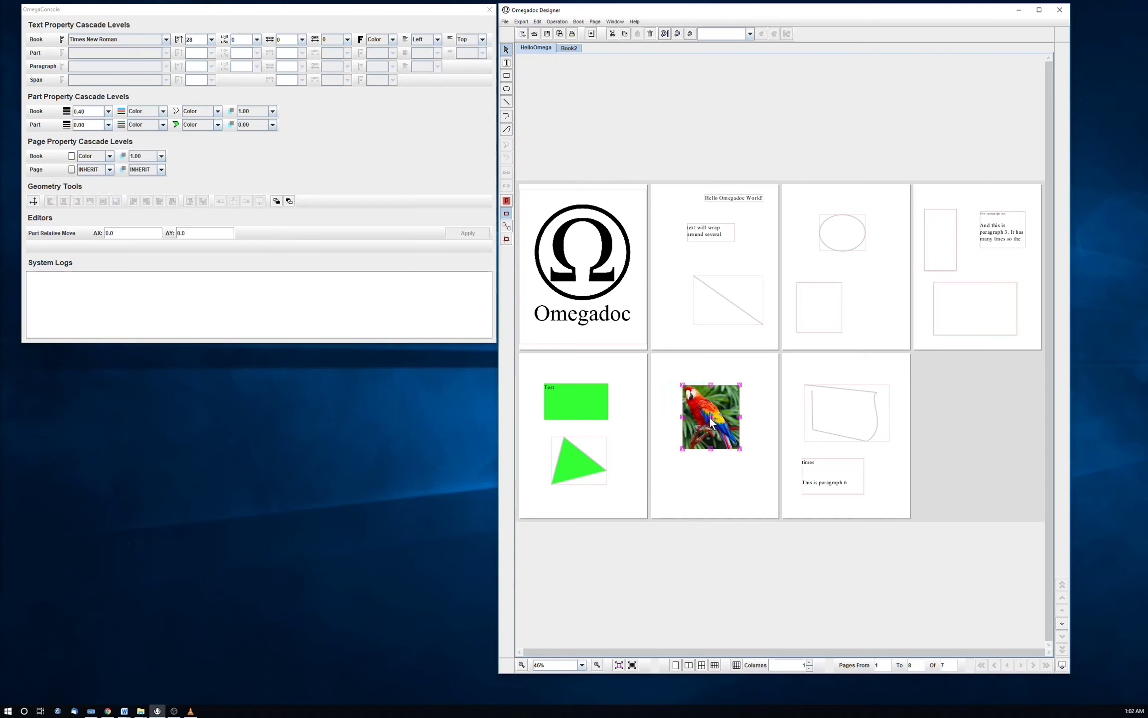
pyautogui.moveTo(712, 424); pyautogui.dragTo(599, 436)
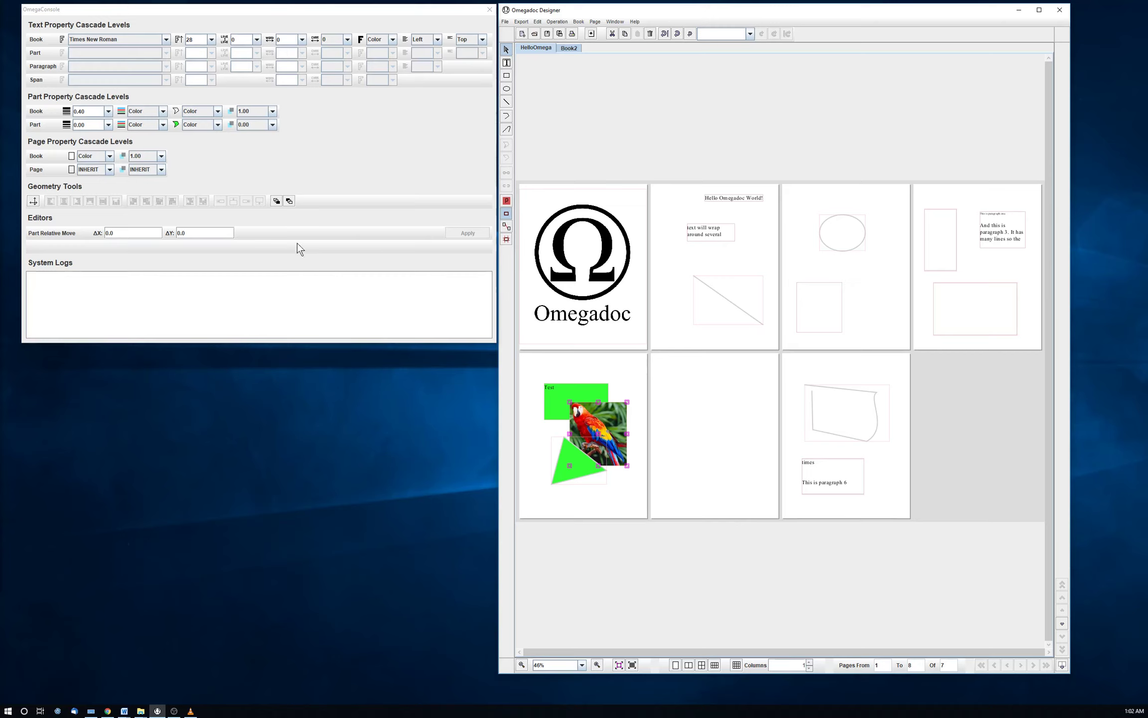
# Step: Bring the parrot image in front of the green shapes, and send it to the back behind them
pyautogui.click(276, 200)
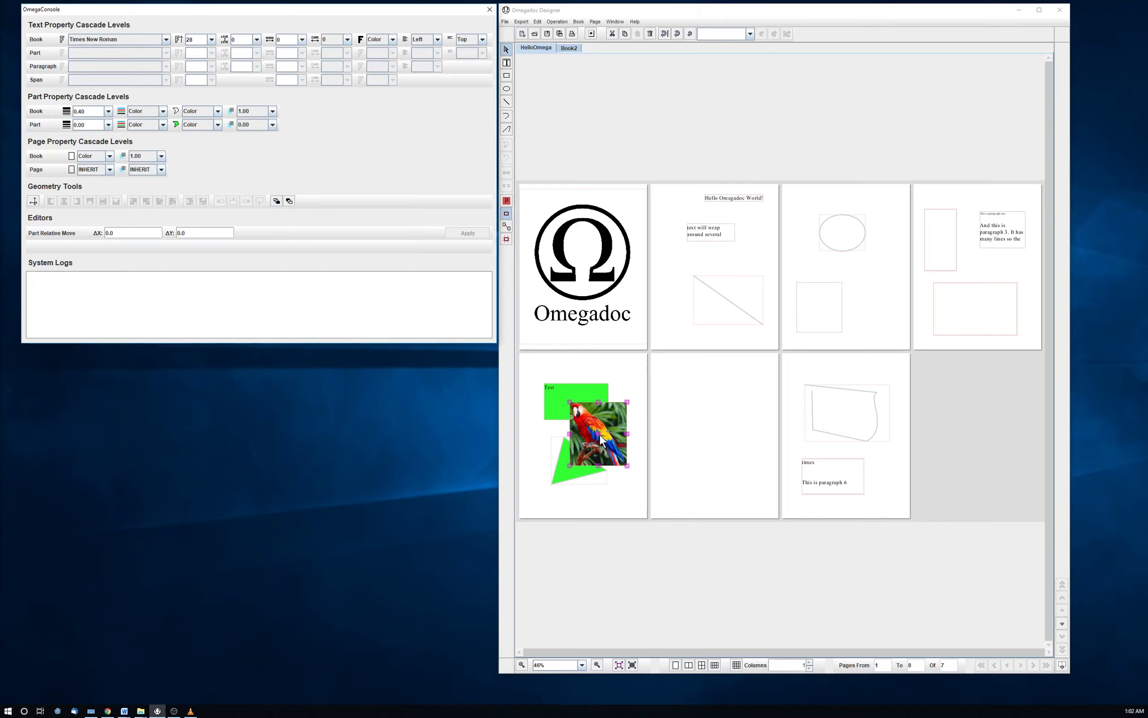
pyautogui.click(289, 201)
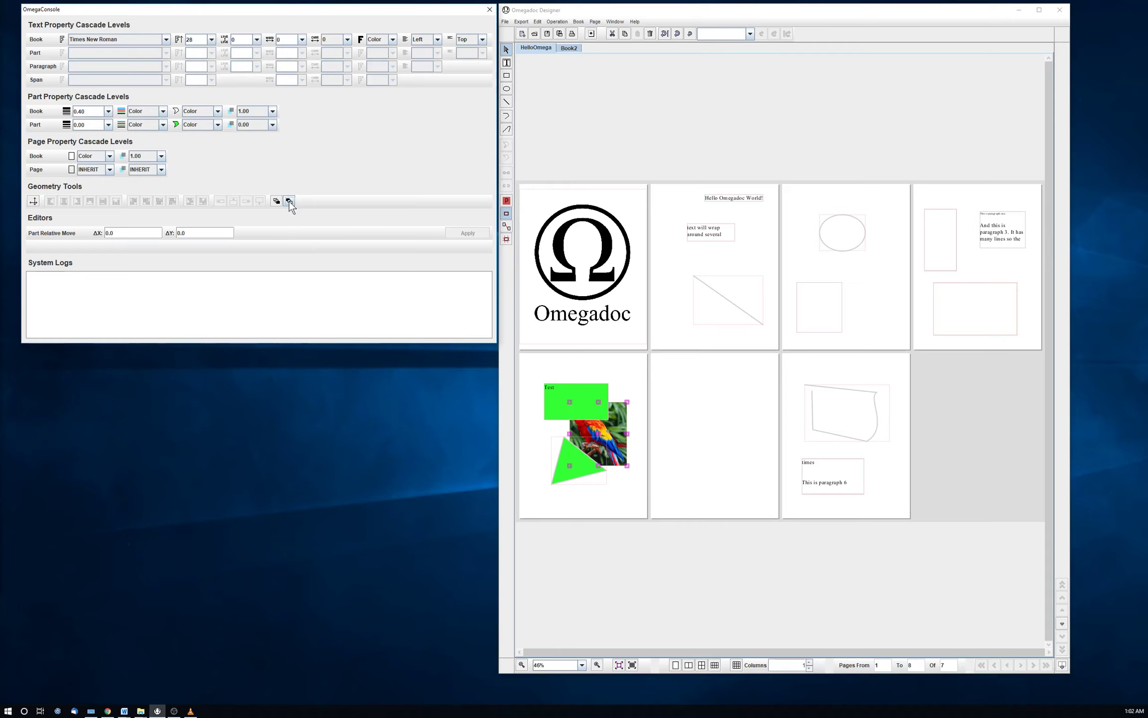